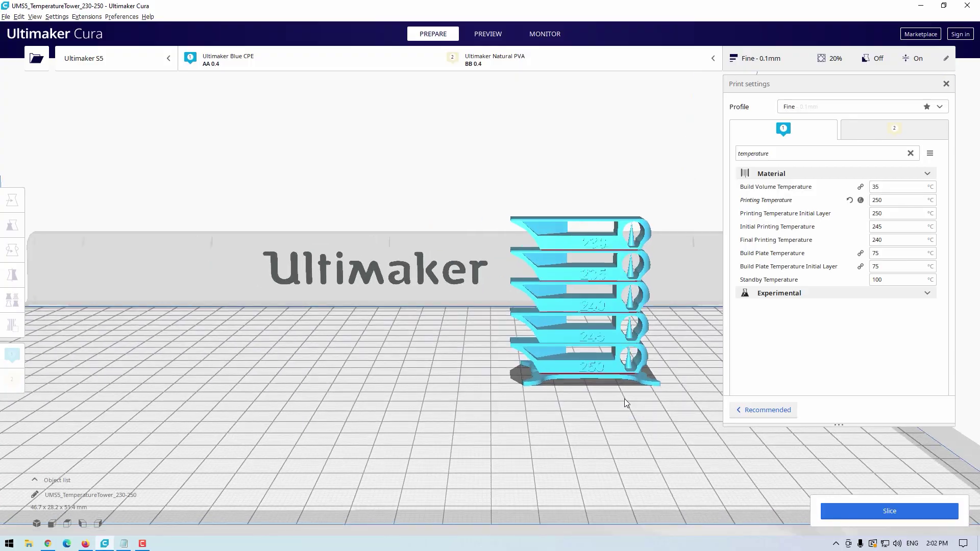
# Deselect the temperature tower and orbit the view to inspect its side.
pyautogui.scroll(-10, 627, 404)
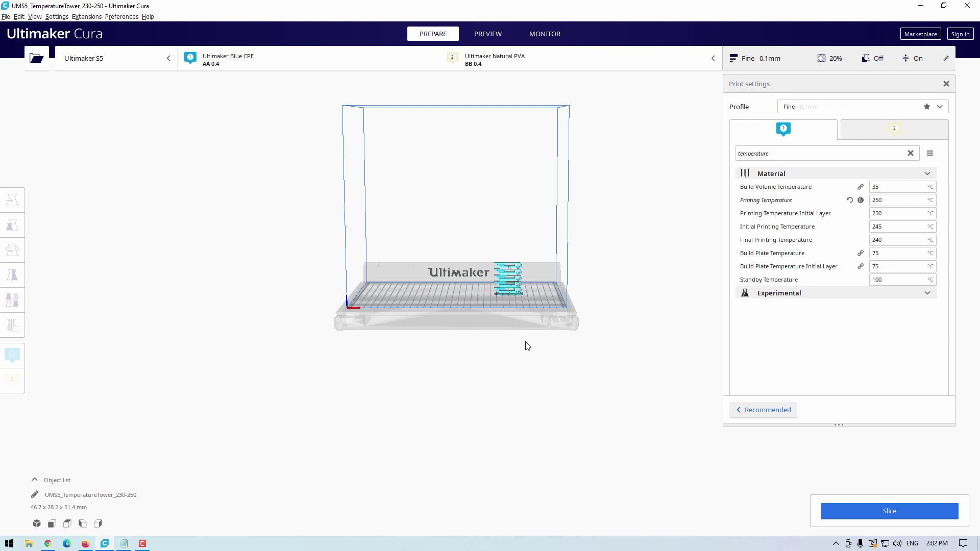
pyautogui.scroll(10, 507, 307)
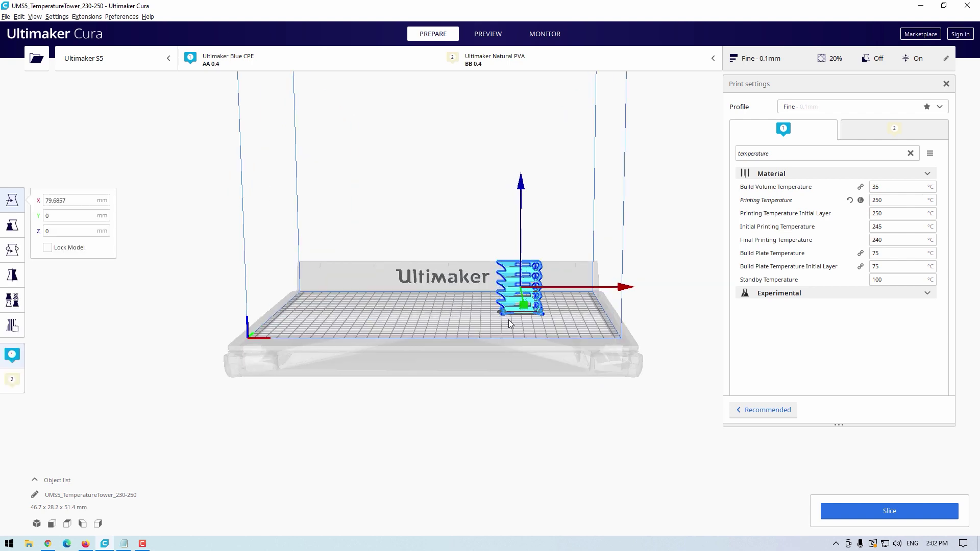
pyautogui.click(631, 383)
pyautogui.scroll(3, 632, 393)
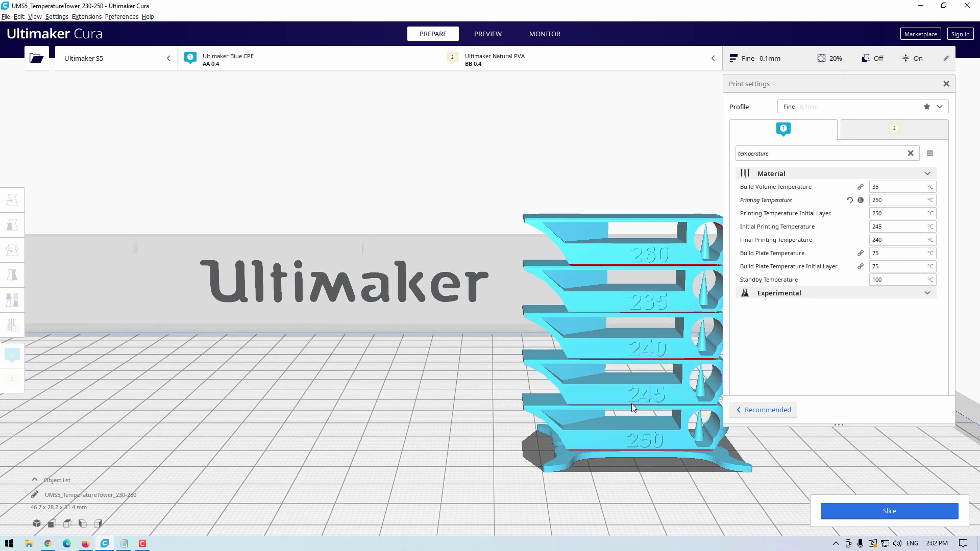
pyautogui.scroll(6, 510, 384)
pyautogui.moveTo(511, 381); pyautogui.dragTo(577, 328, button='right')
pyautogui.scroll(-5, 580, 327)
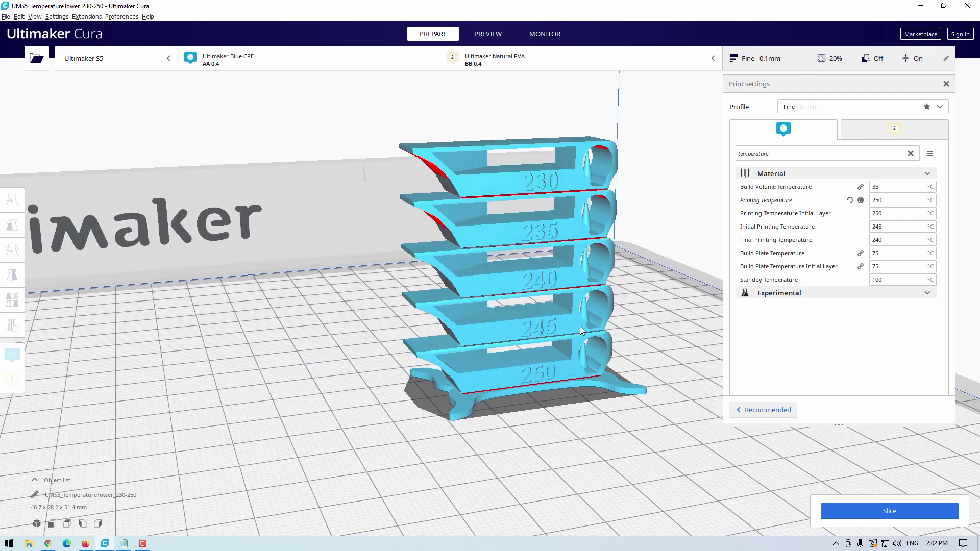
# Slice the tower (3 hours 30 minutes, 13 g) and step the layer preview down to layer 1.
pyautogui.click(855, 520)
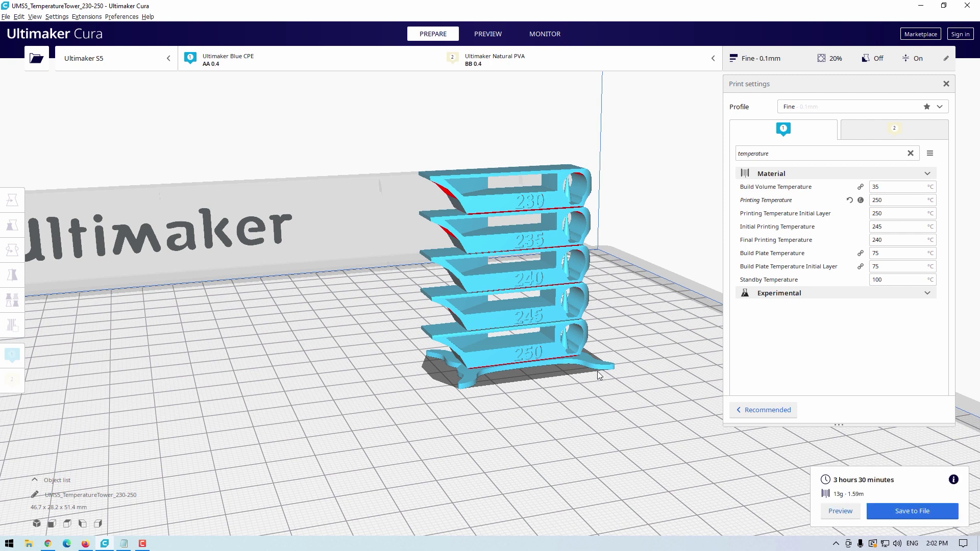
pyautogui.click(480, 39)
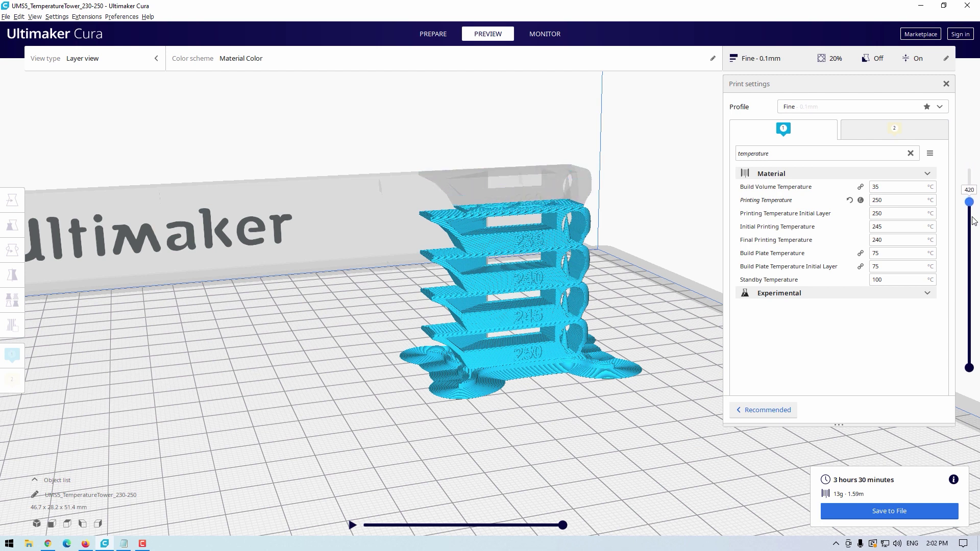
pyautogui.moveTo(974, 220); pyautogui.dragTo(969, 354)
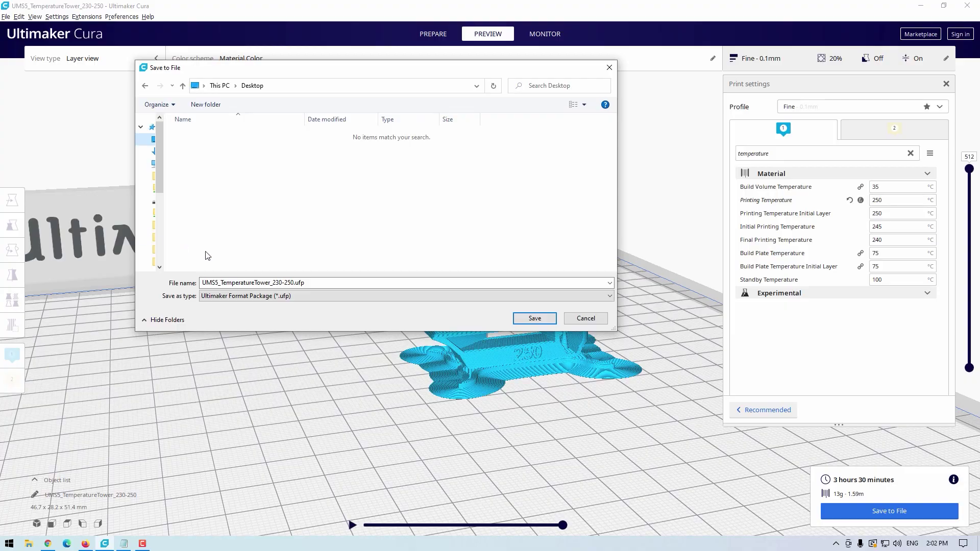
# Save the sliced tower as 'Temperature Tower Un-Altered' with the G-code File (*.gcode) type.
pyautogui.write('Temp')
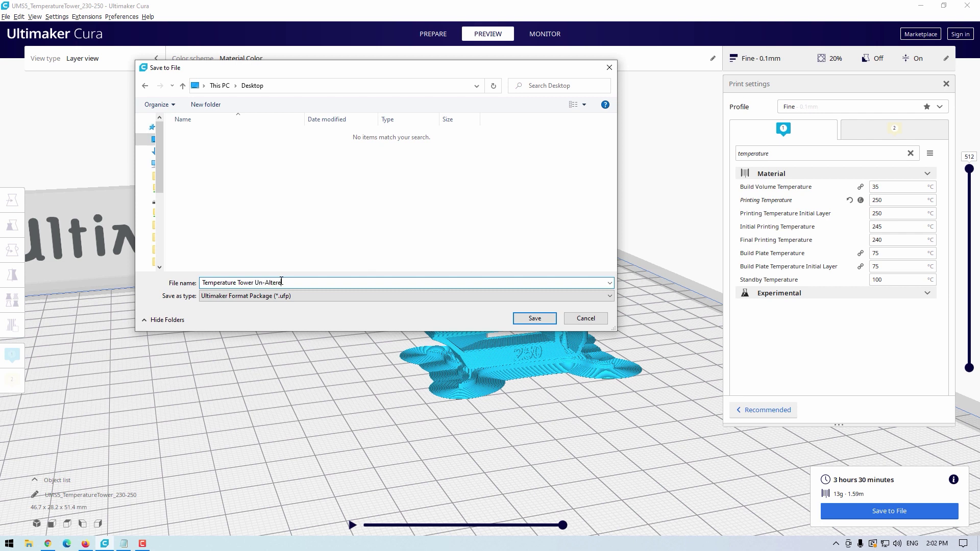
pyautogui.click(325, 297)
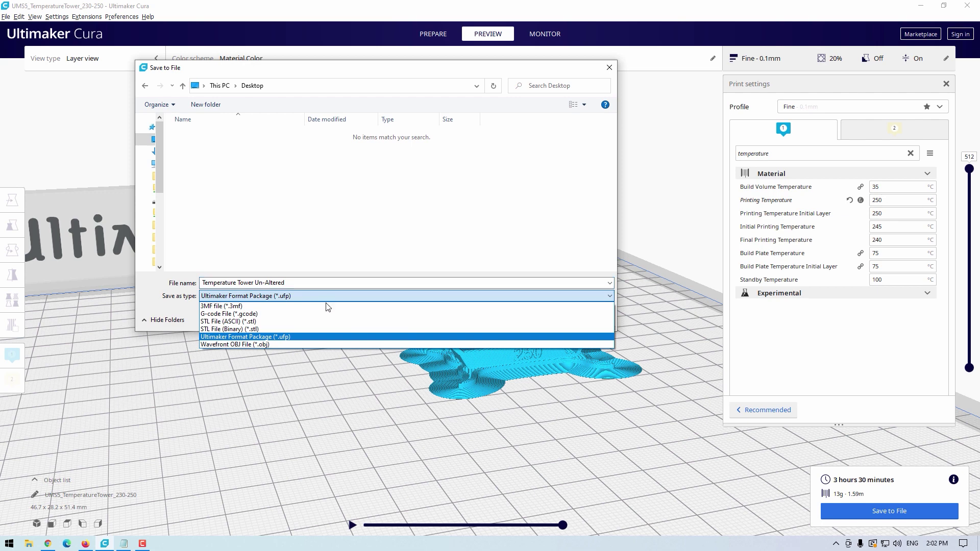
pyautogui.click(328, 312)
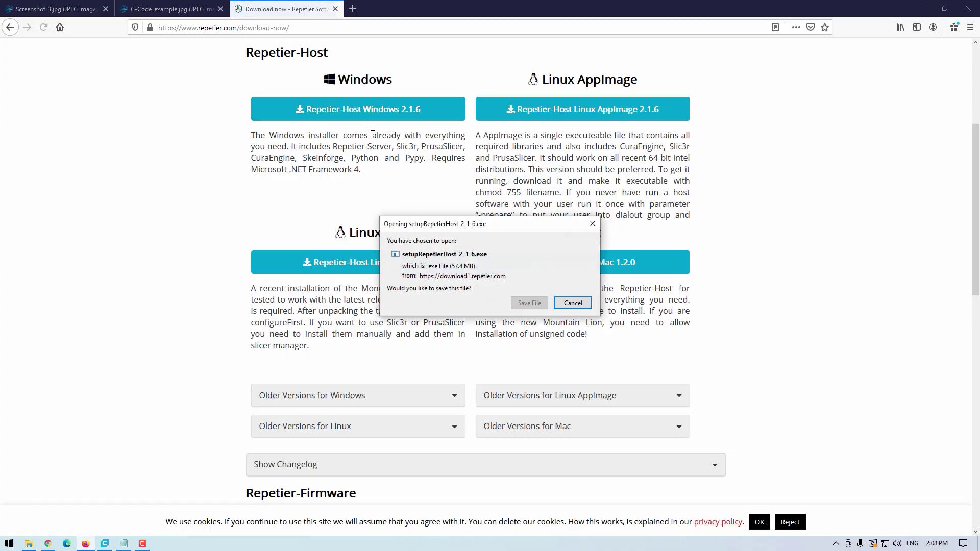
# Download the Repetier-Host 2.1.6 Windows installer and run it past the licence step.
pyautogui.click(529, 303)
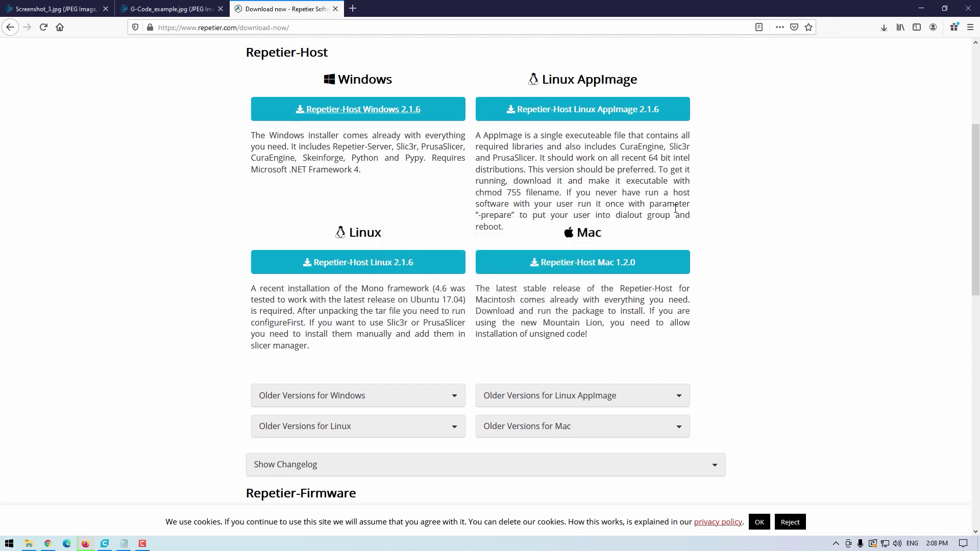
pyautogui.click(887, 28)
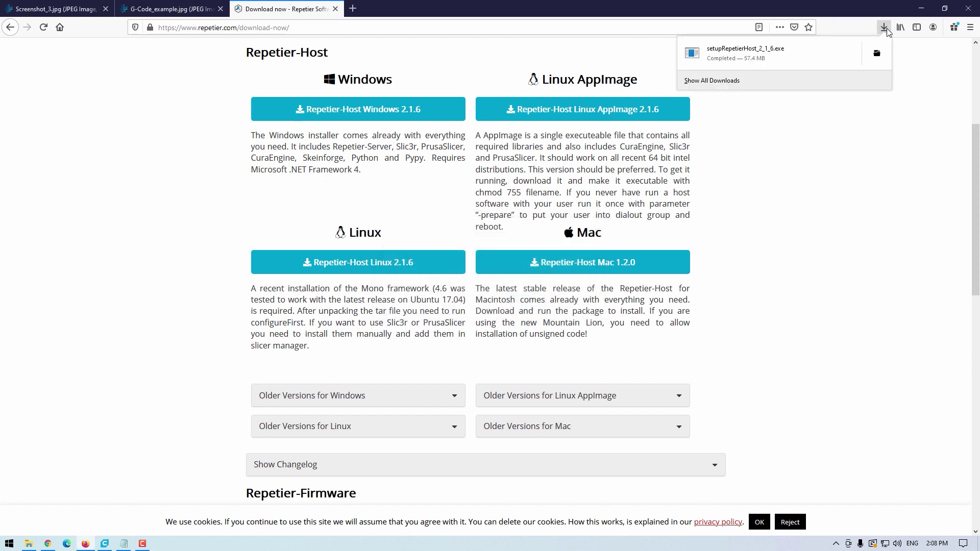
pyautogui.click(745, 53)
pyautogui.click(547, 354)
# Install Repetier-Host and Repetier-Server with default folders, then launch Repetier-Host.
pyautogui.click(548, 355)
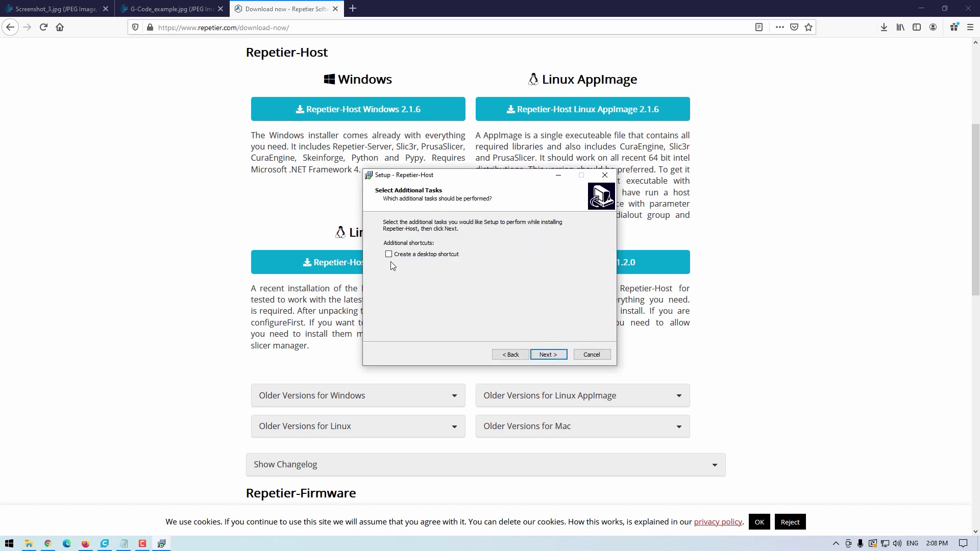
pyautogui.click(547, 354)
pyautogui.click(922, 9)
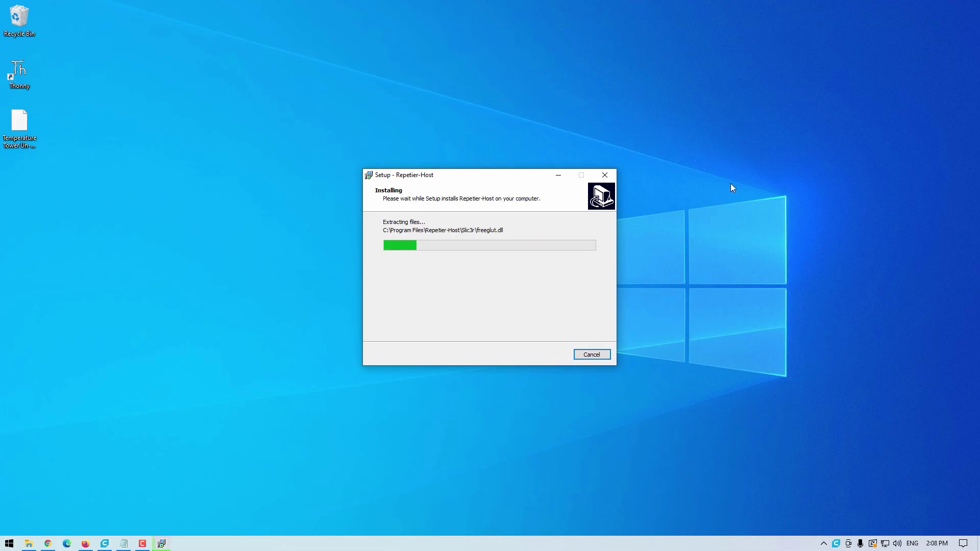
pyautogui.click(547, 355)
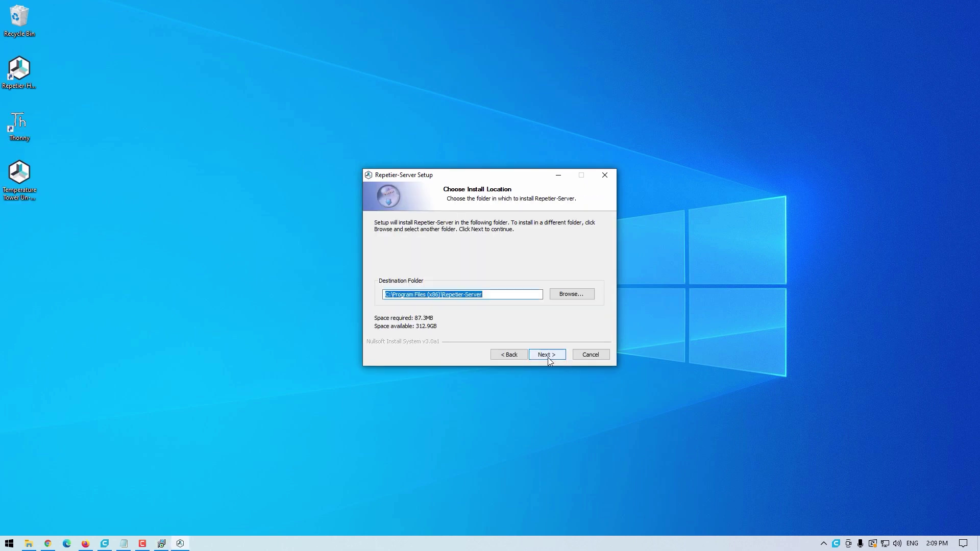
pyautogui.click(547, 355)
pyautogui.click(548, 355)
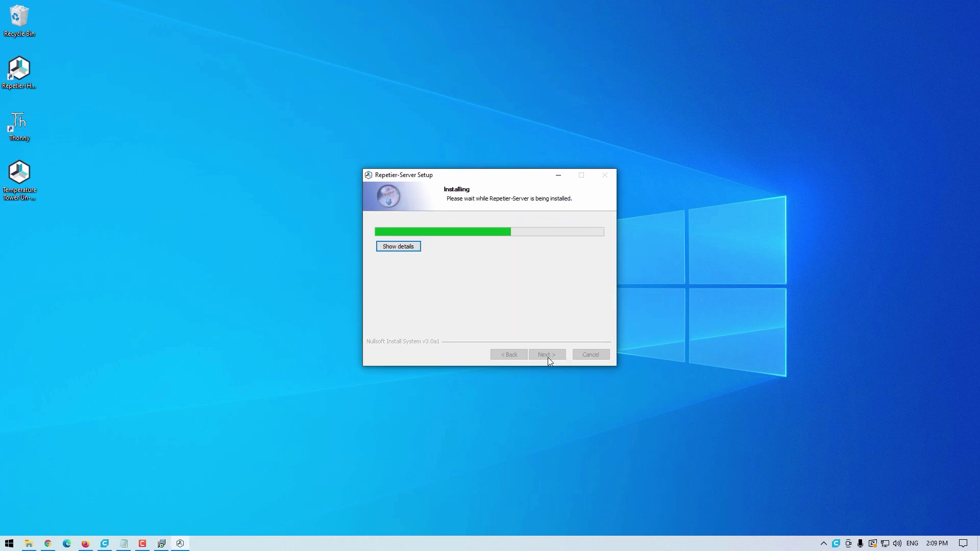
pyautogui.click(539, 356)
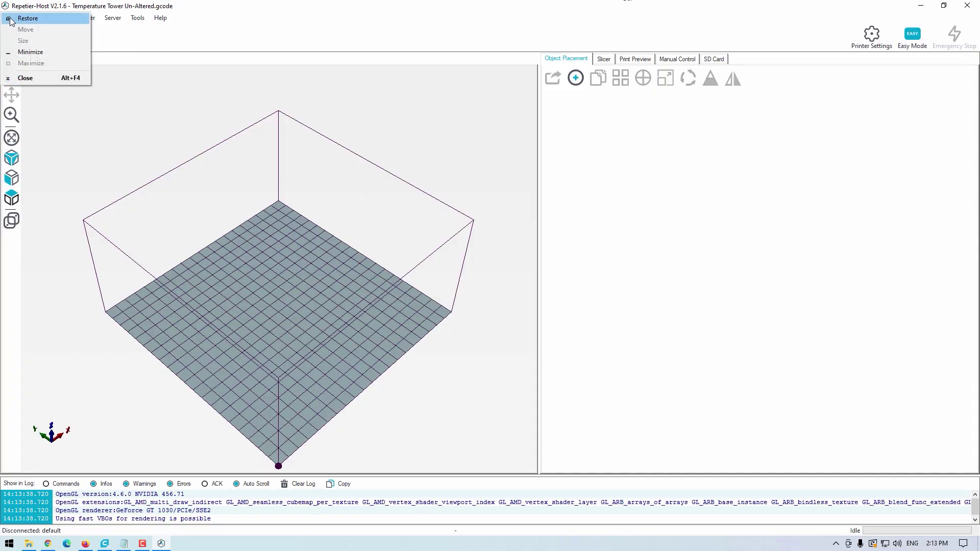
# Load Temperature Tower Un-Altered.gcode into Repetier-Host.
pyautogui.press('Right')
pyautogui.click(28, 27)
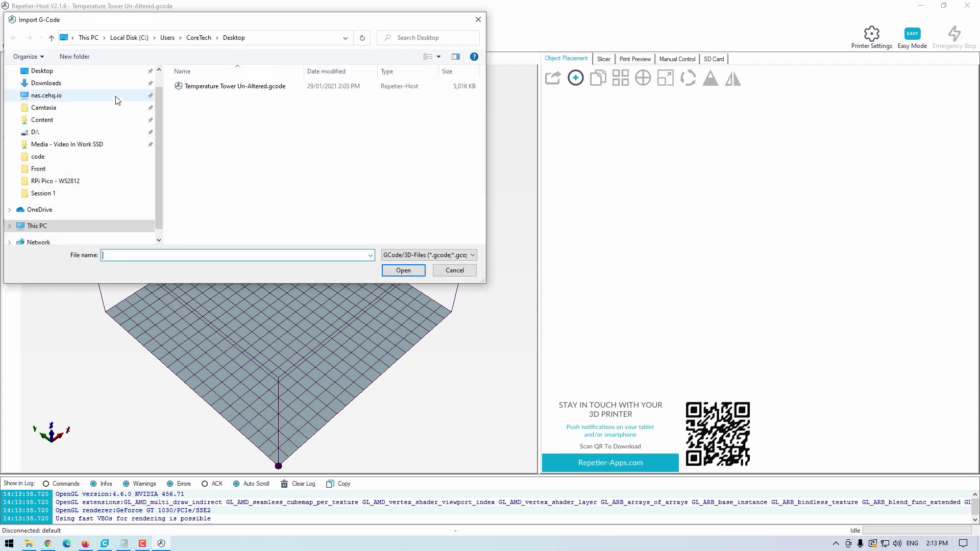
pyautogui.doubleClick(213, 88)
# Turn the view to face the tower, enlarge the log area, and show the G-code listing.
pyautogui.moveTo(367, 259)
pyautogui.mouseDown()
pyautogui.moveTo(306, 205)
pyautogui.moveTo(360, 268)
pyautogui.mouseUp()
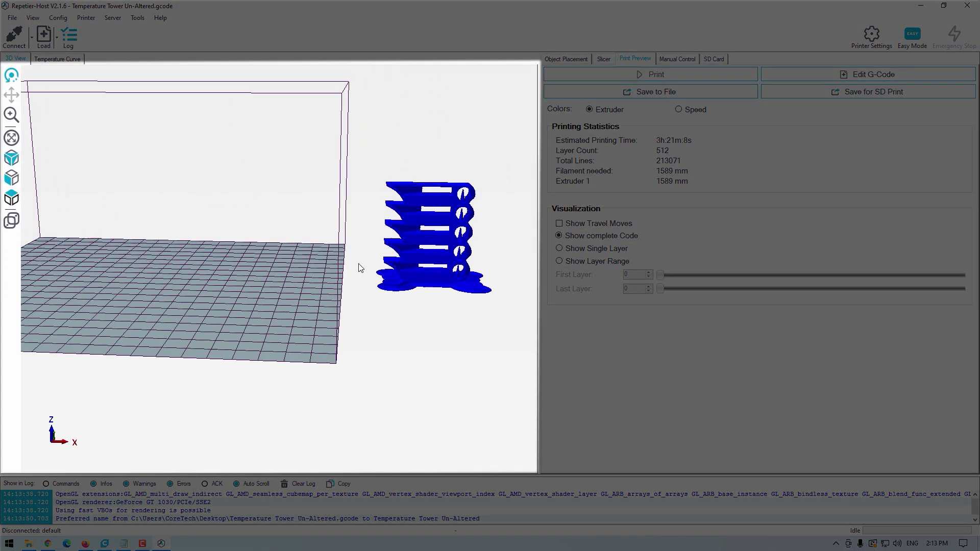
pyautogui.scroll(-2, 362, 264)
pyautogui.moveTo(665, 479); pyautogui.dragTo(665, 411)
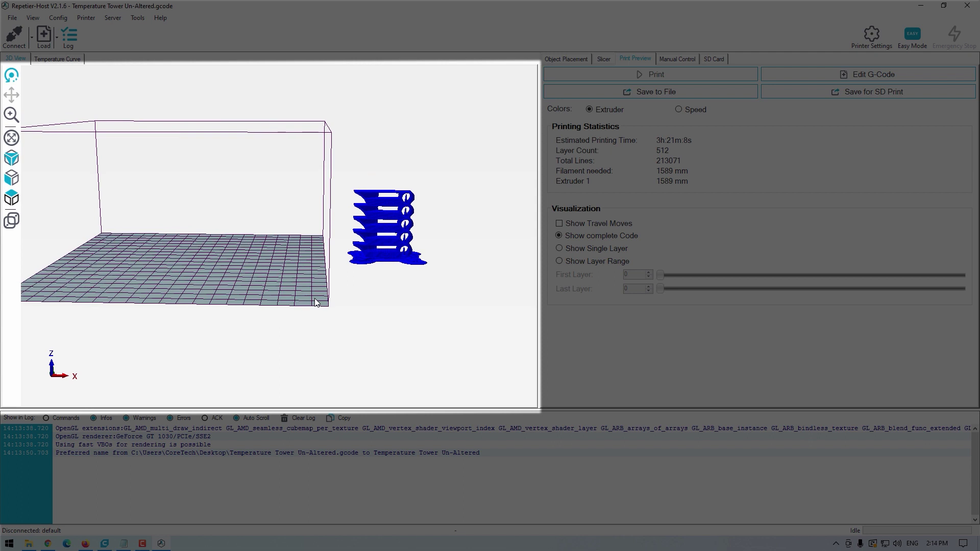
pyautogui.moveTo(319, 299); pyautogui.dragTo(350, 256)
pyautogui.scroll(4, 403, 252)
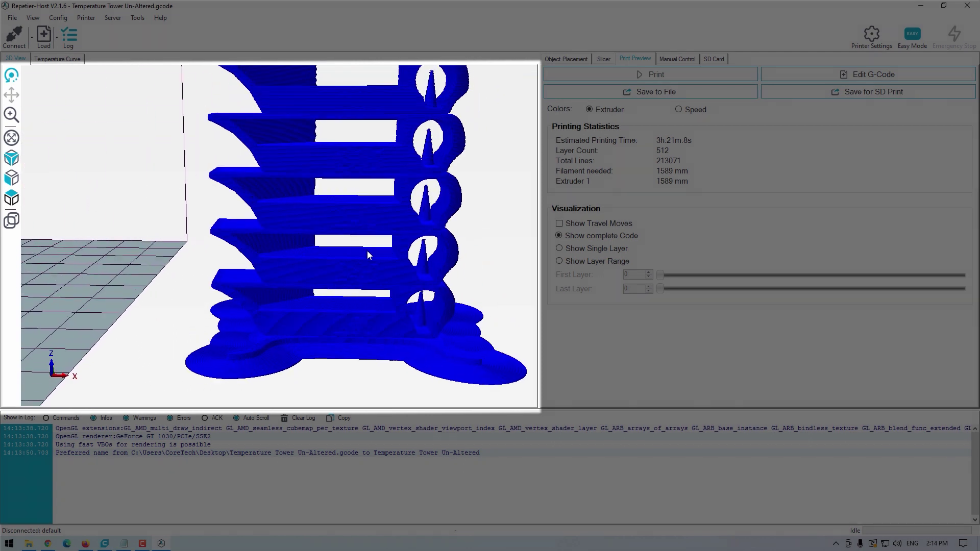
pyautogui.scroll(-1, 367, 250)
pyautogui.click(776, 75)
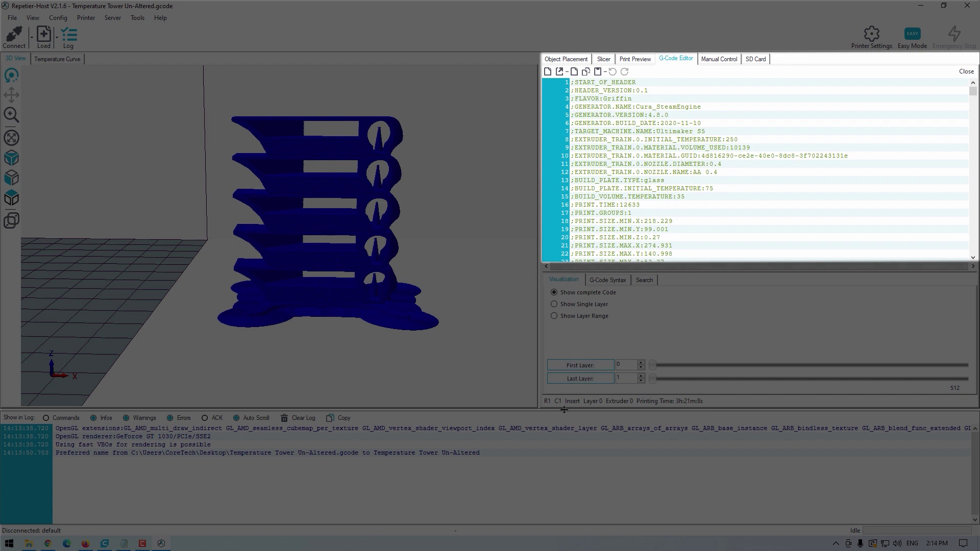
# Enlarge the listing area and try a layer-range preview before returning to the complete tower.
pyautogui.moveTo(564, 410); pyautogui.dragTo(588, 488)
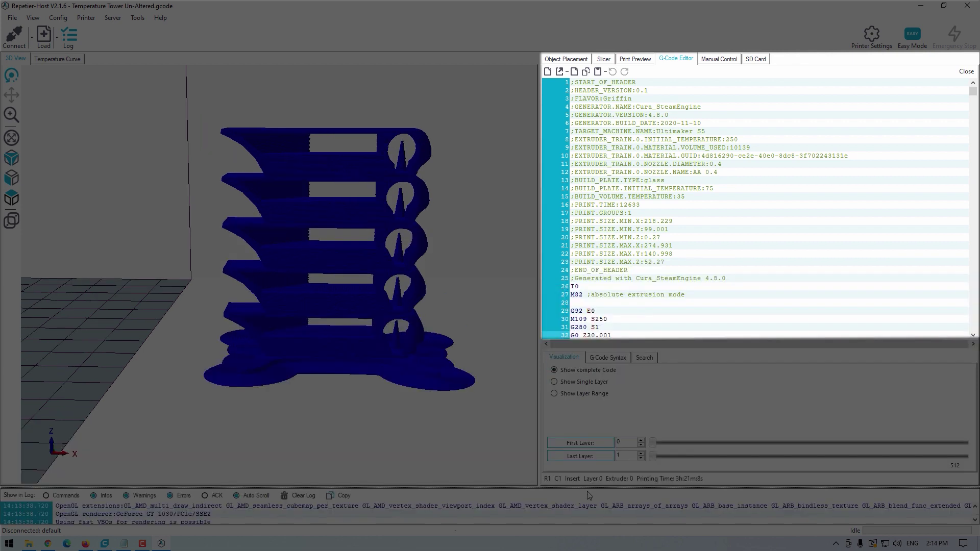
pyautogui.scroll(-20, 776, 147)
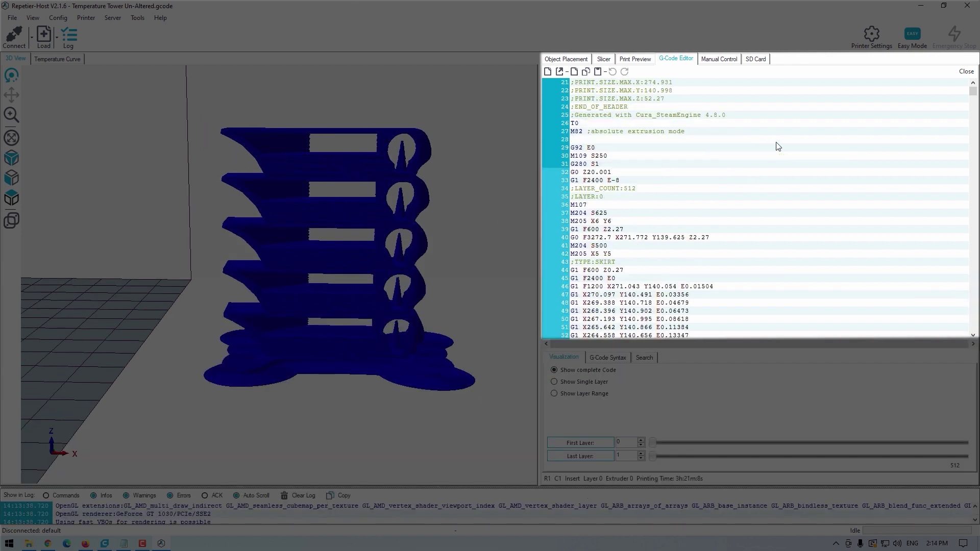
pyautogui.click(608, 357)
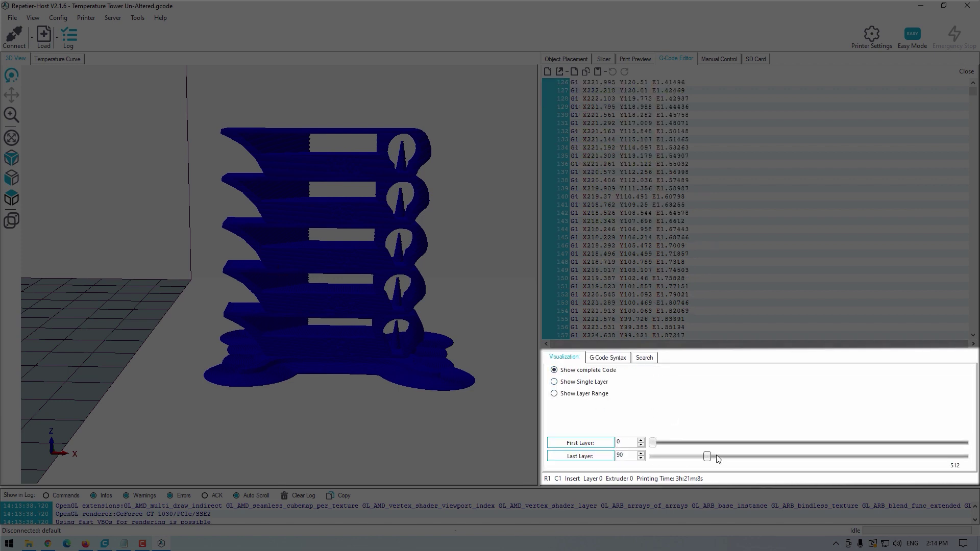
pyautogui.click(576, 394)
pyautogui.moveTo(827, 459); pyautogui.dragTo(857, 459)
pyautogui.click(561, 370)
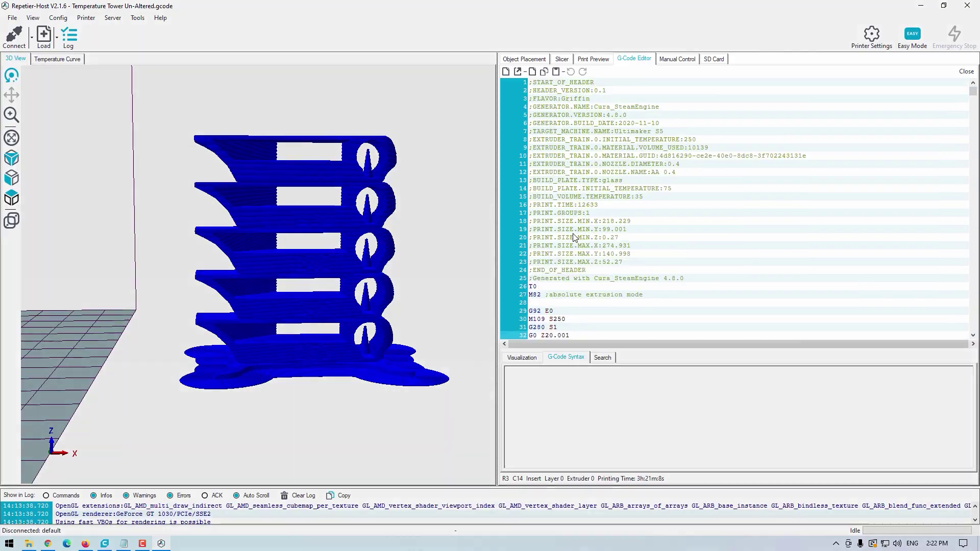
pyautogui.scroll(-7, 640, 114)
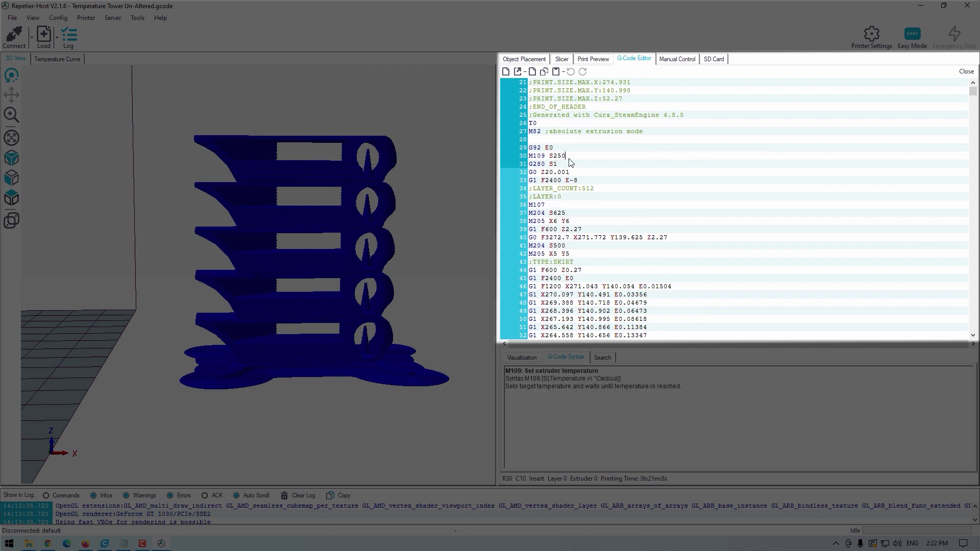
# Read the G-Code Syntax help for M109 S250, then return to the Visualization options.
pyautogui.moveTo(565, 155); pyautogui.dragTo(532, 159)
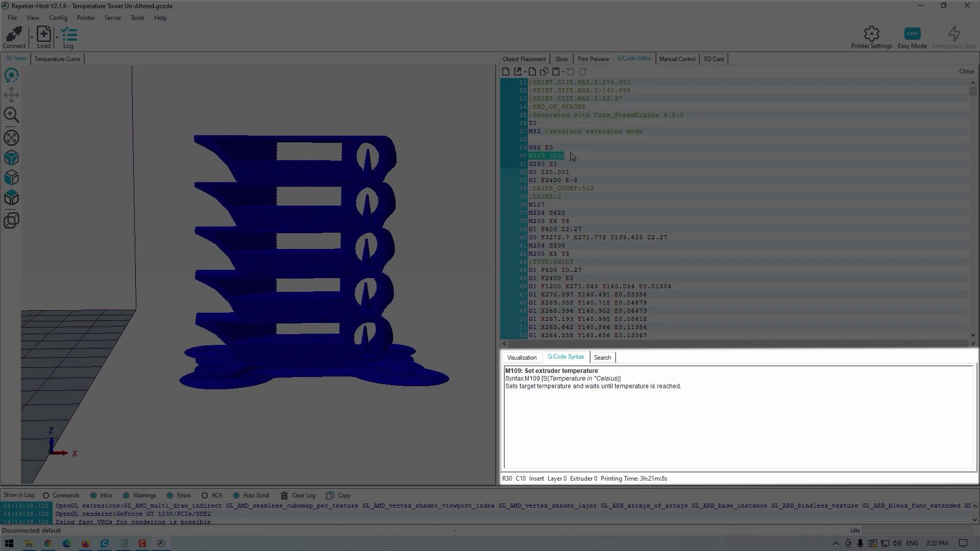
pyautogui.click(573, 165)
pyautogui.click(542, 156)
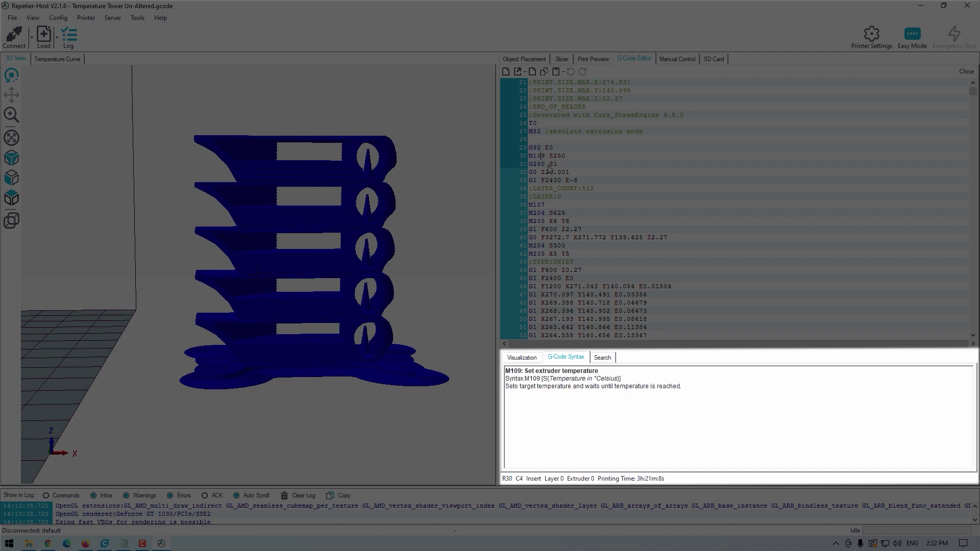
pyautogui.moveTo(506, 374); pyautogui.dragTo(612, 369)
pyautogui.moveTo(505, 378); pyautogui.dragTo(608, 378)
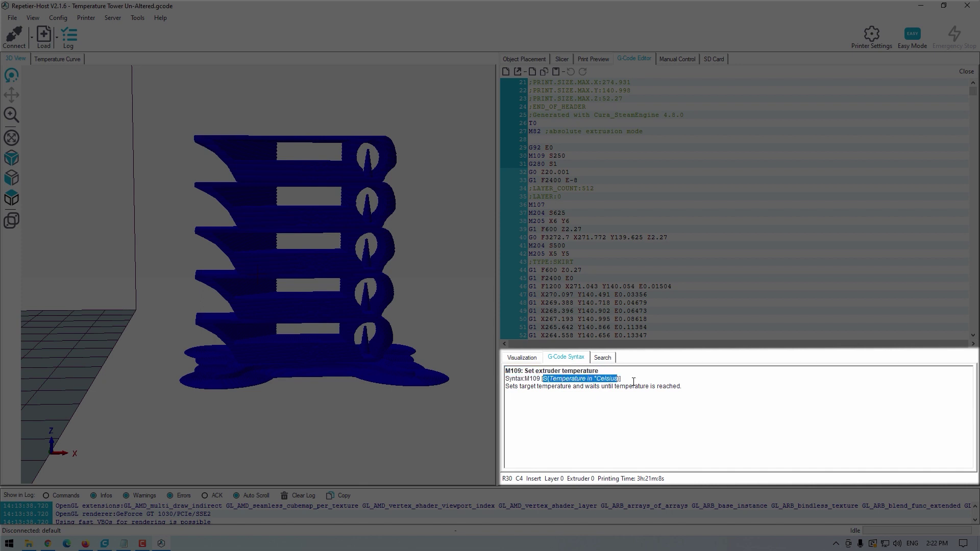
pyautogui.click(633, 381)
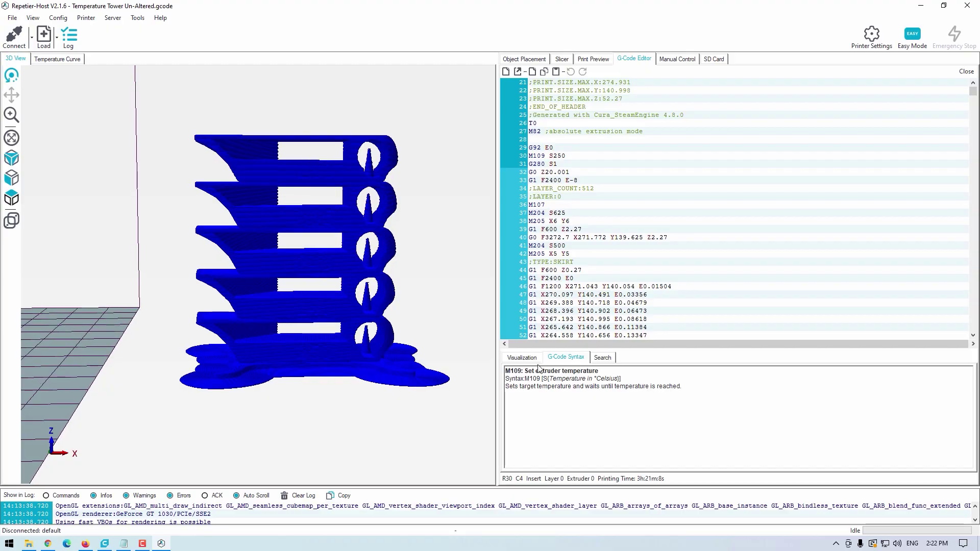
pyautogui.click(523, 357)
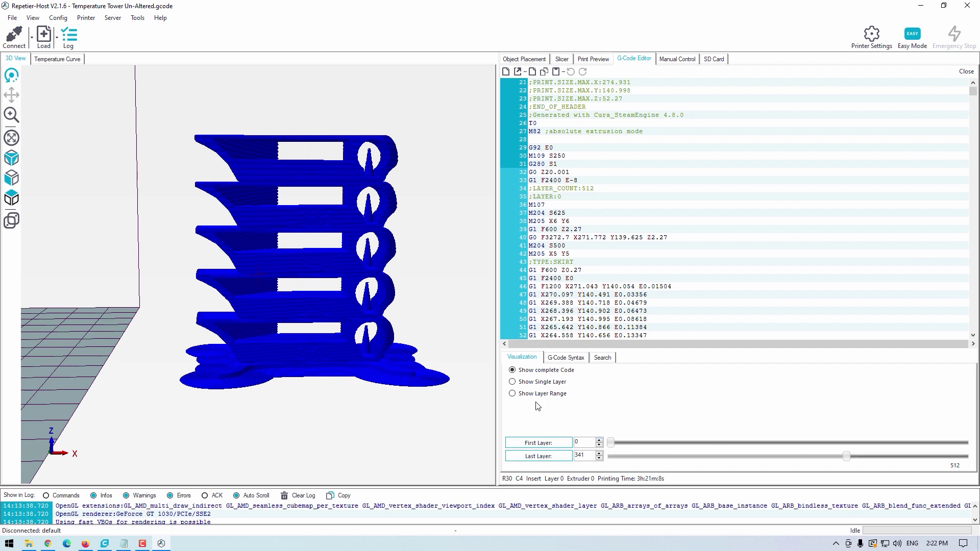
# Limit the preview to layers 0–114 and orbit to view the tower's bottom tier.
pyautogui.click(512, 396)
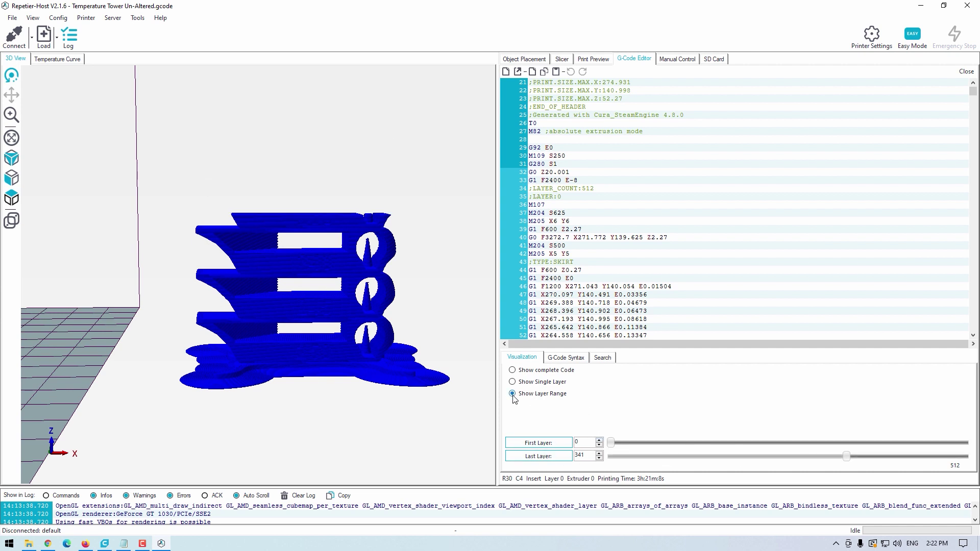
pyautogui.moveTo(846, 455); pyautogui.dragTo(690, 484)
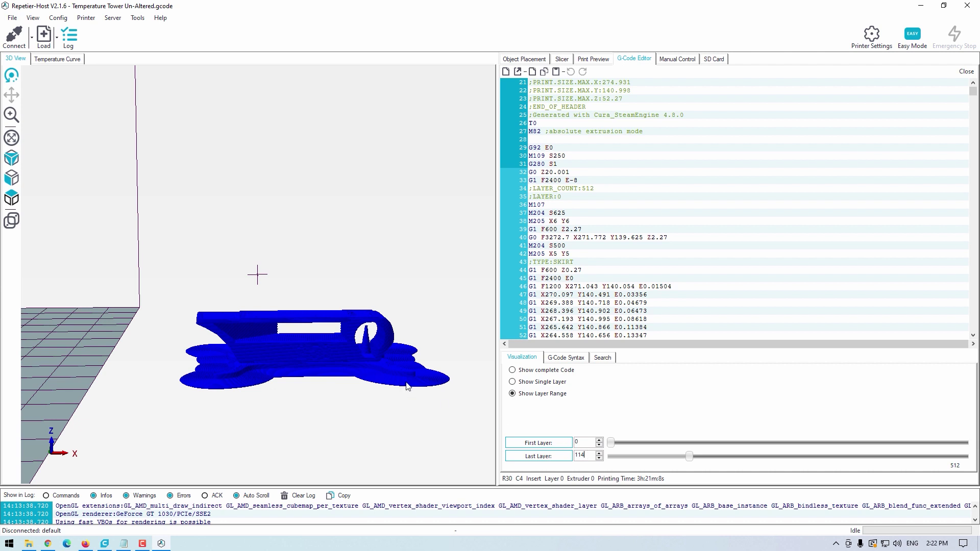
pyautogui.moveTo(414, 317); pyautogui.dragTo(380, 354)
pyautogui.scroll(3, 379, 354)
pyautogui.scroll(-2, 356, 336)
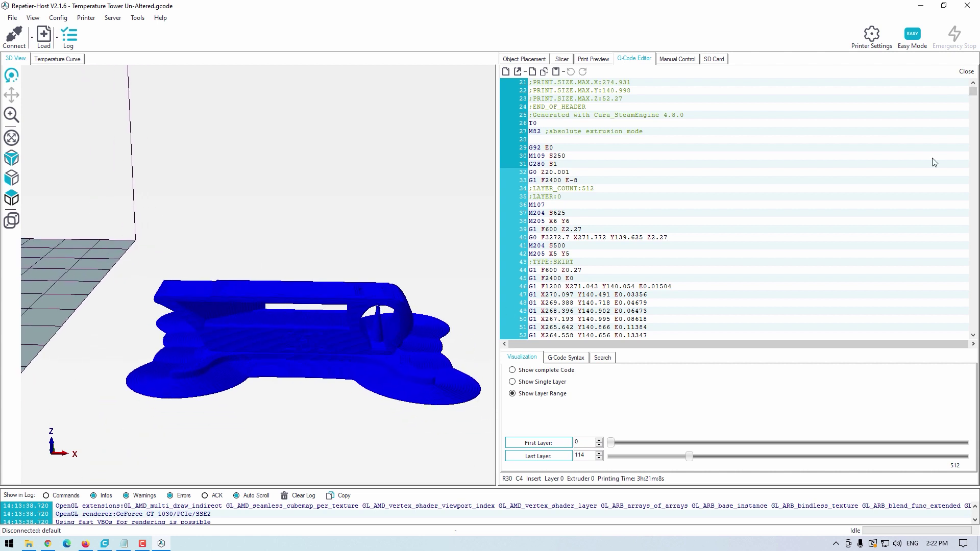
pyautogui.moveTo(973, 95); pyautogui.dragTo(974, 164)
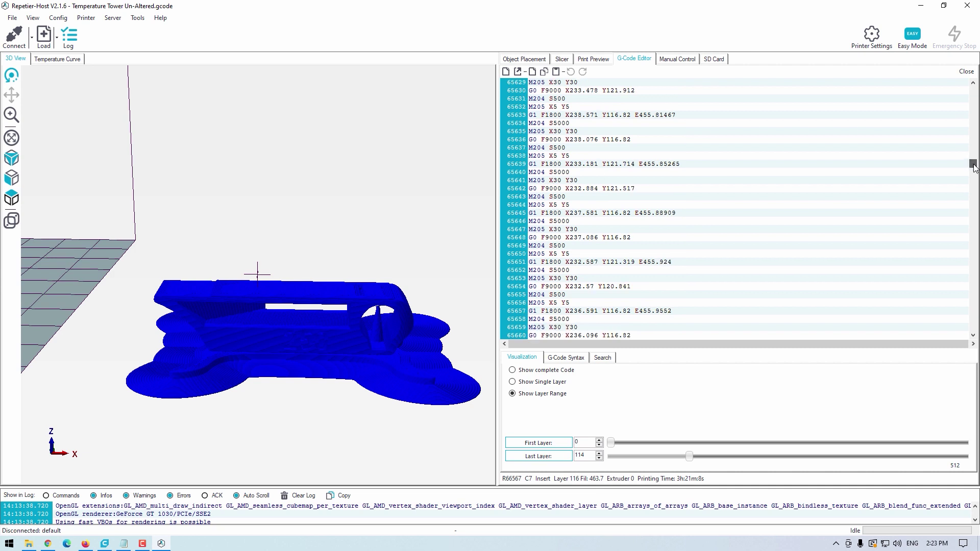
# Insert an M109 S245 line right after the ;LAYER:113 marker.
pyautogui.click(548, 193)
pyautogui.scroll(10, 548, 193)
pyautogui.moveTo(572, 140)
pyautogui.mouseDown()
pyautogui.moveTo(531, 135)
pyautogui.moveTo(581, 143)
pyautogui.mouseUp()
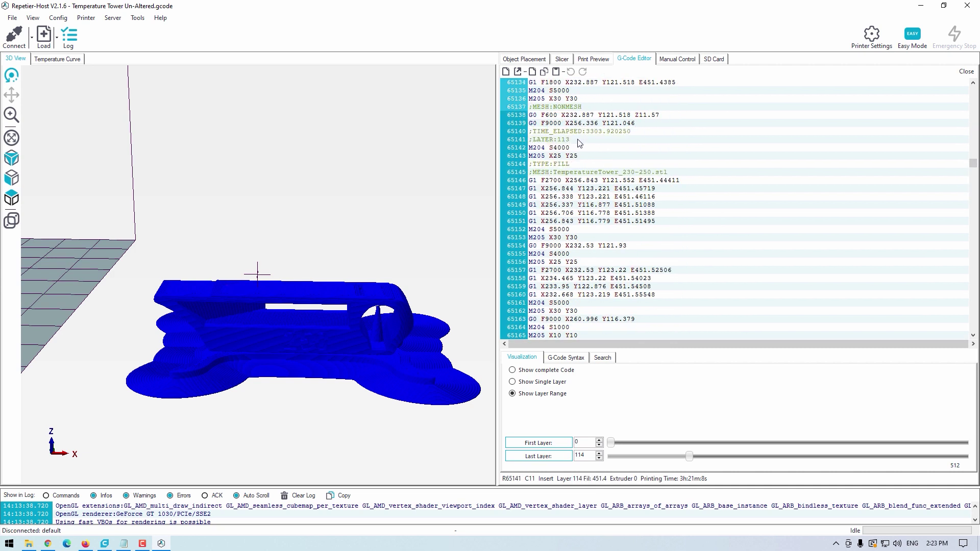
pyautogui.press('Return')
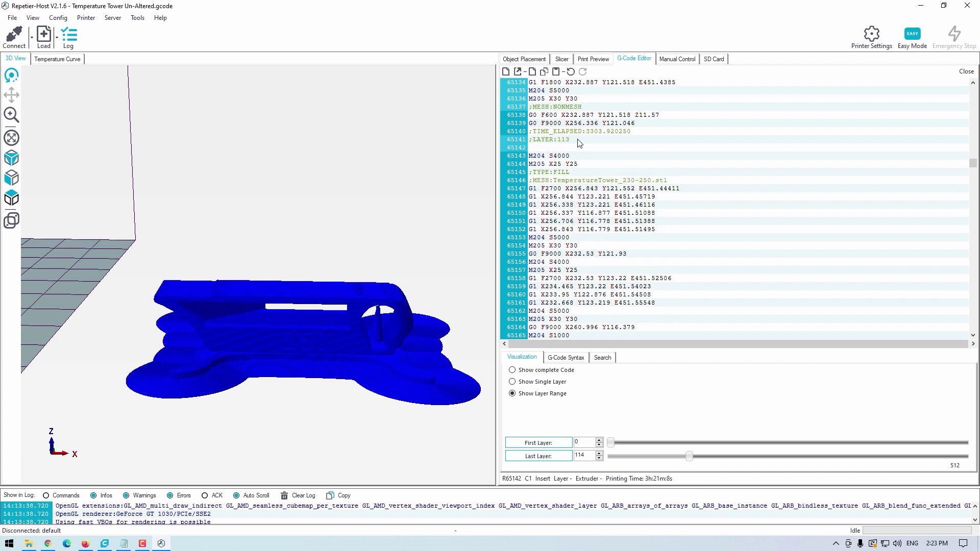
pyautogui.write('M109 S250')
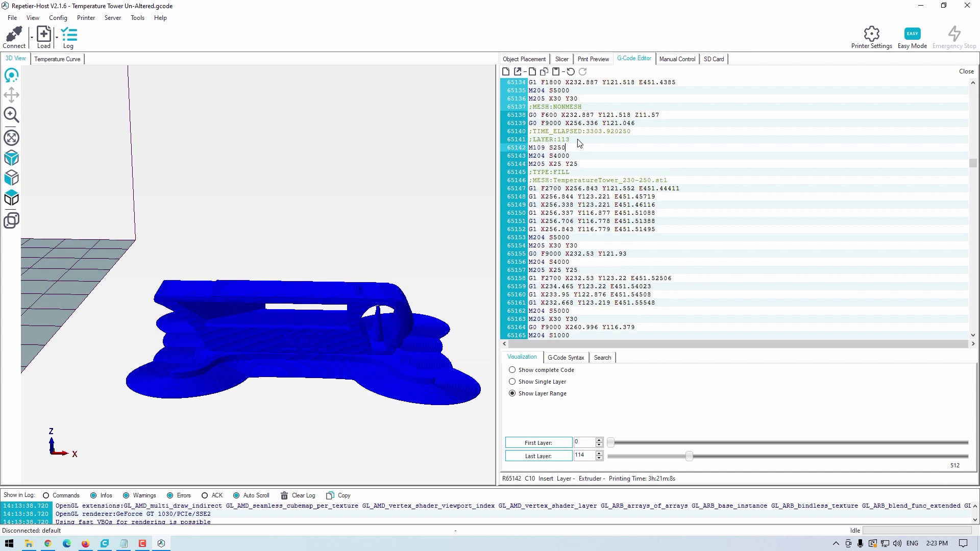
pyautogui.press('BackSpace')
pyautogui.write('5')
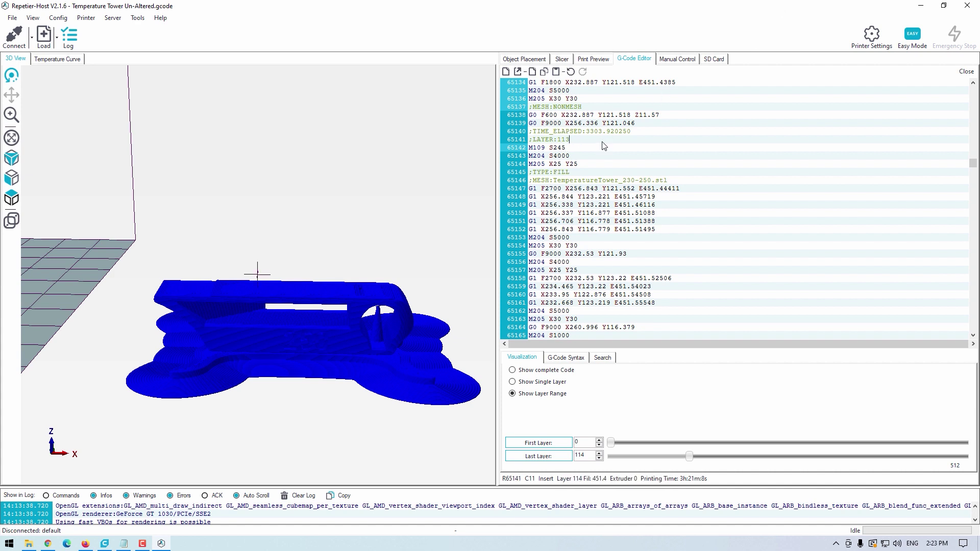
pyautogui.moveTo(604, 147); pyautogui.dragTo(532, 142)
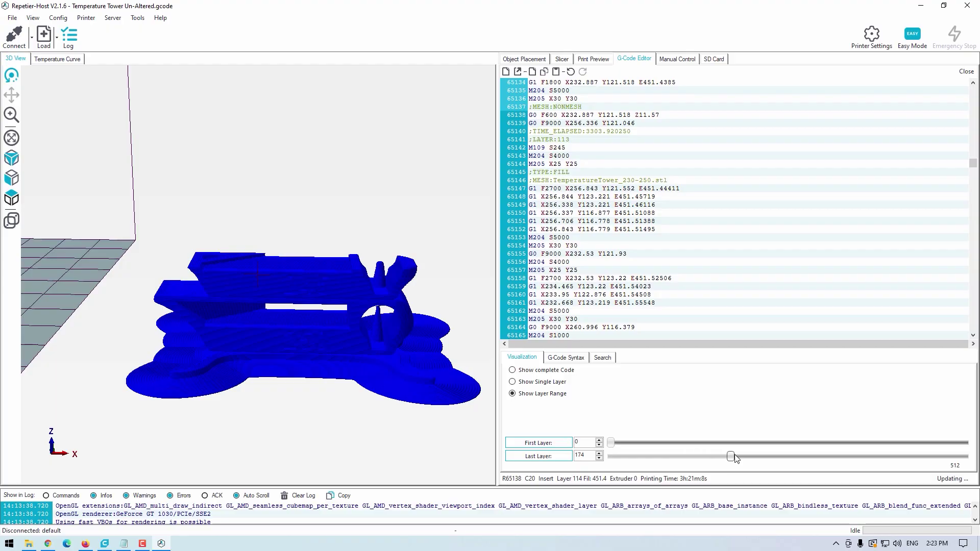
# Scroll through the G-code to check later M109 lines, such as M109 S230 after ;LAYER:208.
pyautogui.scroll(-5, 603, 240)
pyautogui.scroll(-10, 603, 240)
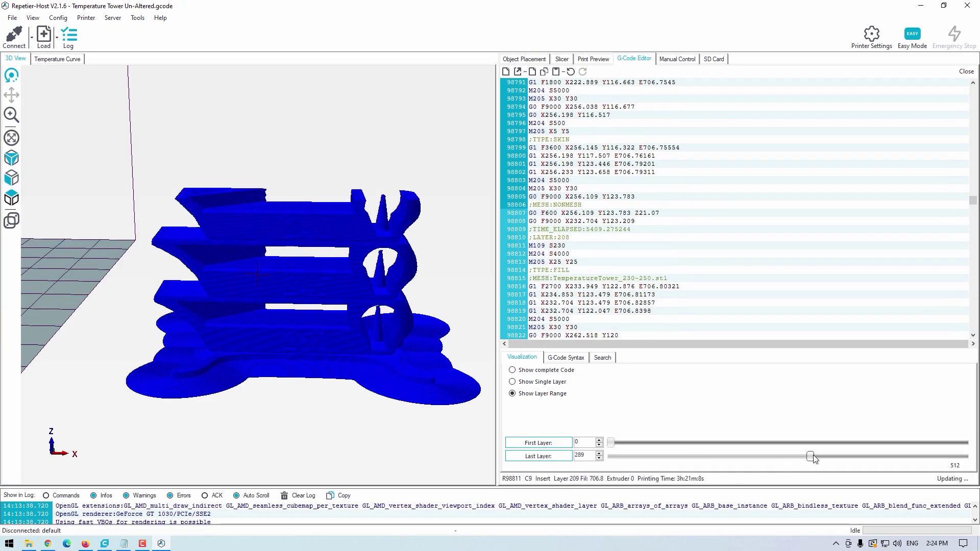
pyautogui.scroll(-3, 567, 171)
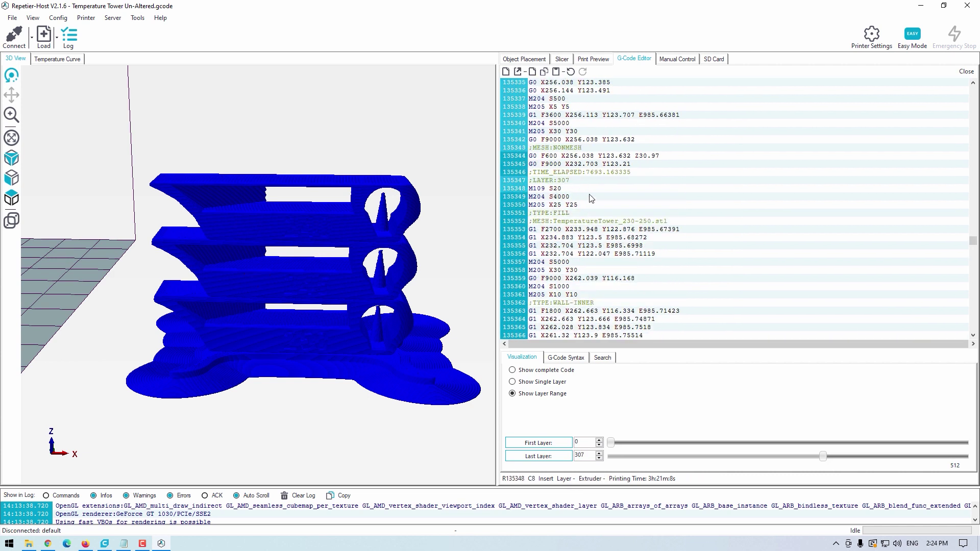
pyautogui.moveTo(973, 241); pyautogui.dragTo(974, 280)
pyautogui.scroll(-10, 608, 210)
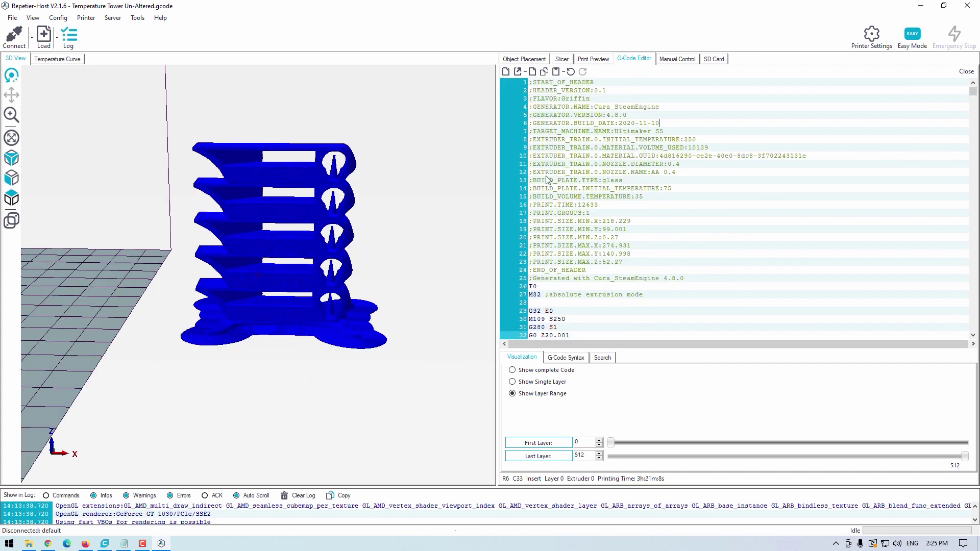
# Save the edited G-code from the editor, renaming it 'Temperature Tower Altered.gcode' by removing 'Un-'.
pyautogui.click(510, 73)
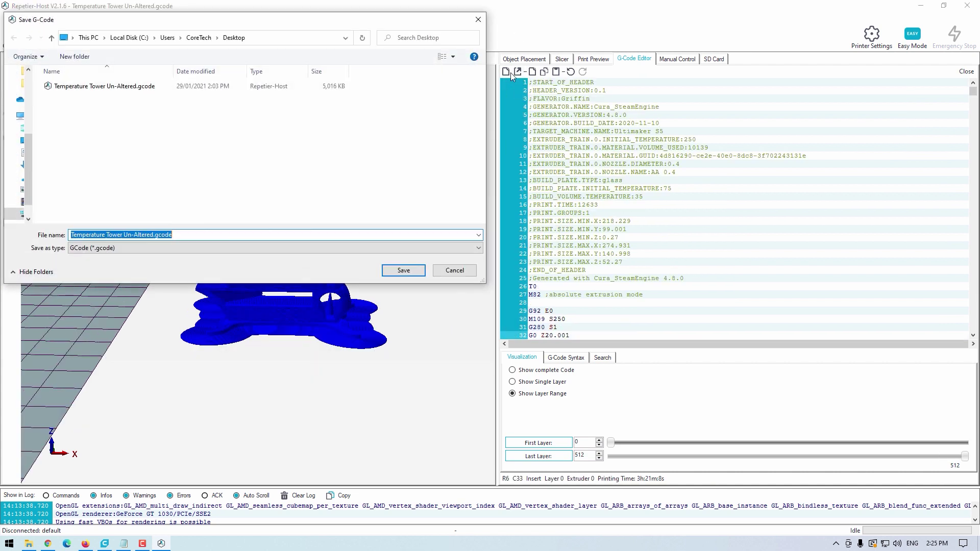
pyautogui.click(127, 235)
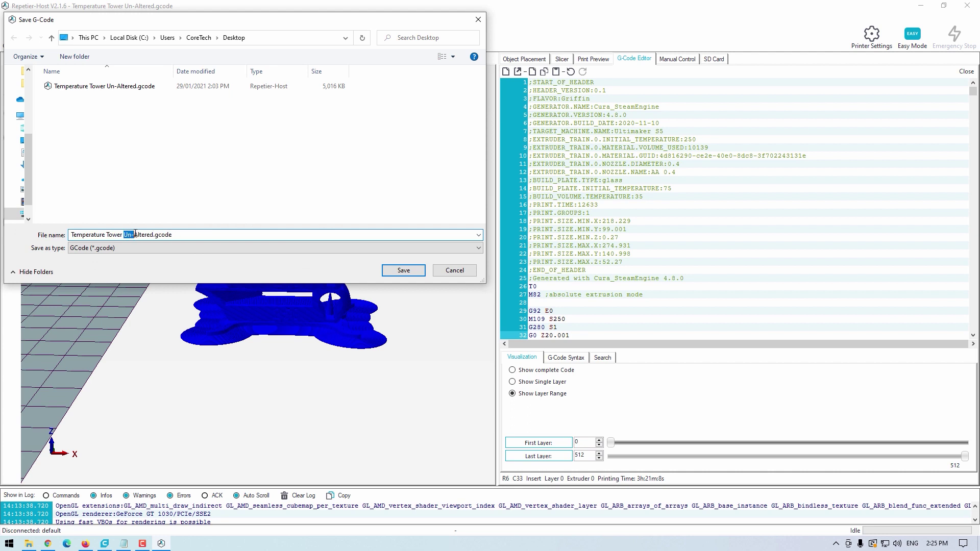
pyautogui.press('BackSpace')
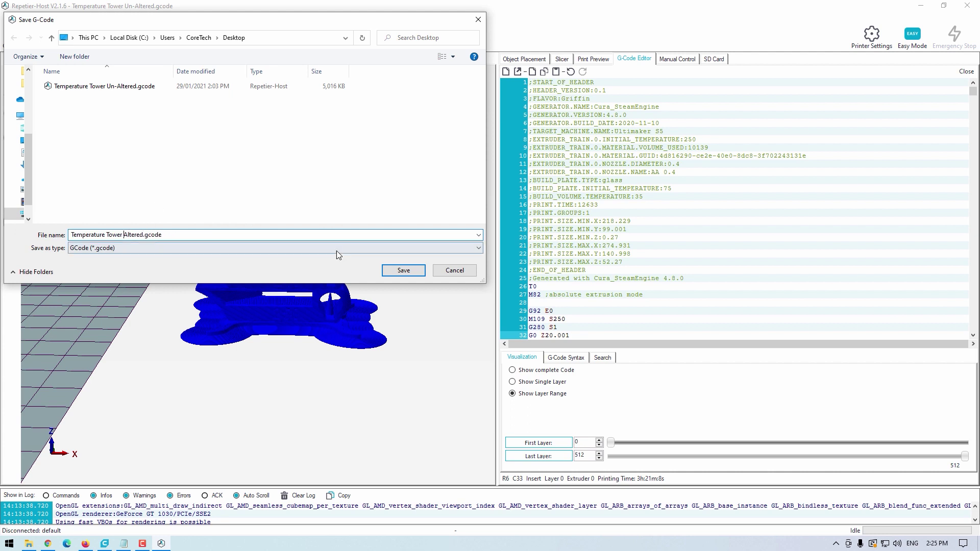